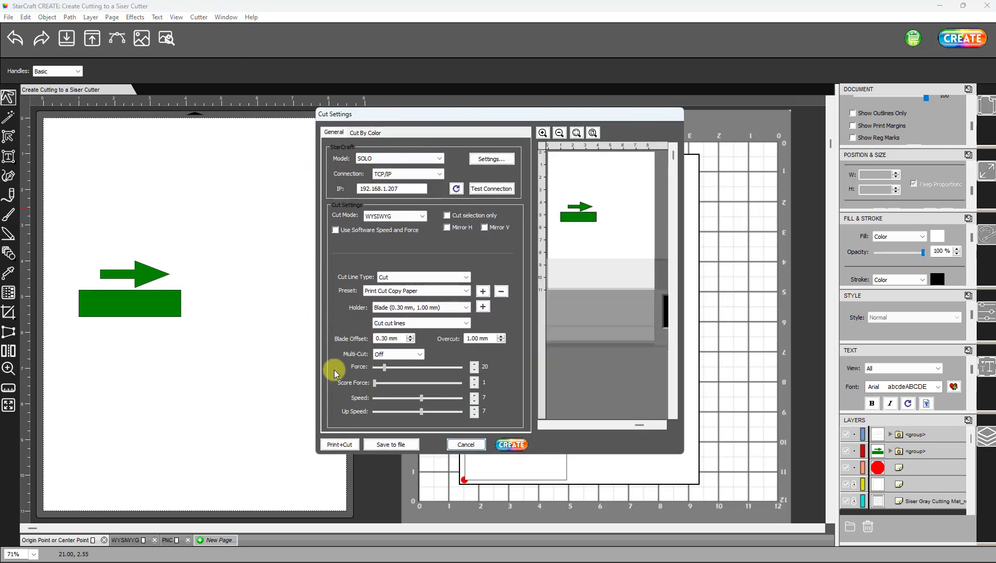
Choose WYSIWYG as the cut mode in the cut settings.
left_click(423, 216)
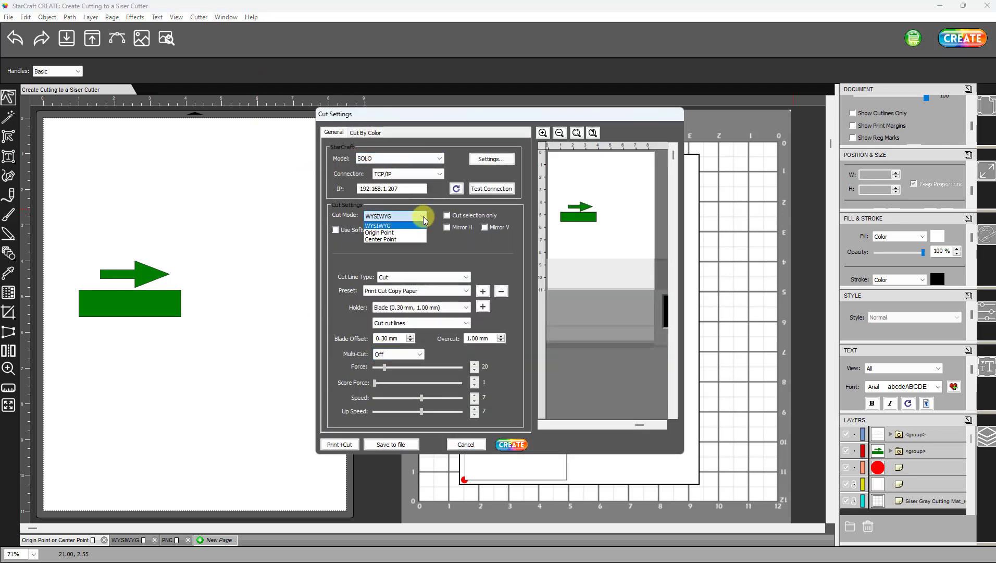
left_click(395, 225)
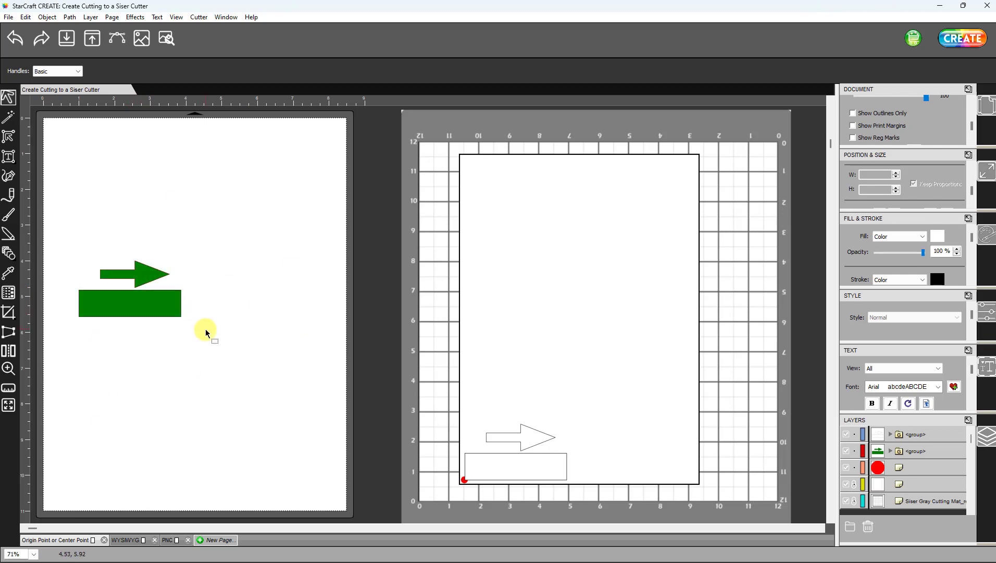
Select the green arrow and rectangle together and flip them horizontally using the detached Position & Size settings.
left_click_drag(222, 348, 36, 232)
left_click(172, 391)
left_click_drag(249, 376, 73, 245)
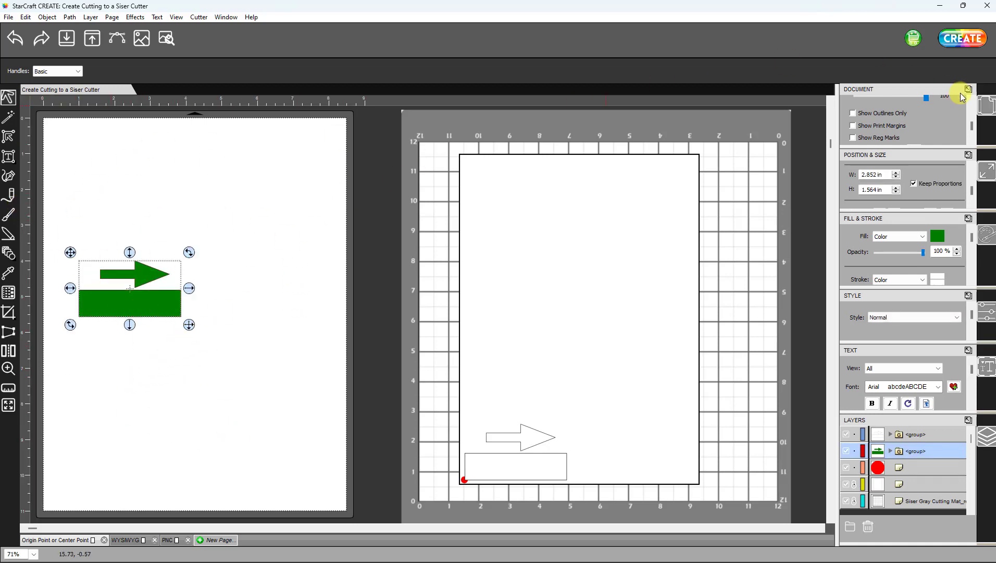
left_click(967, 155)
left_click_drag(720, 202, 351, 123)
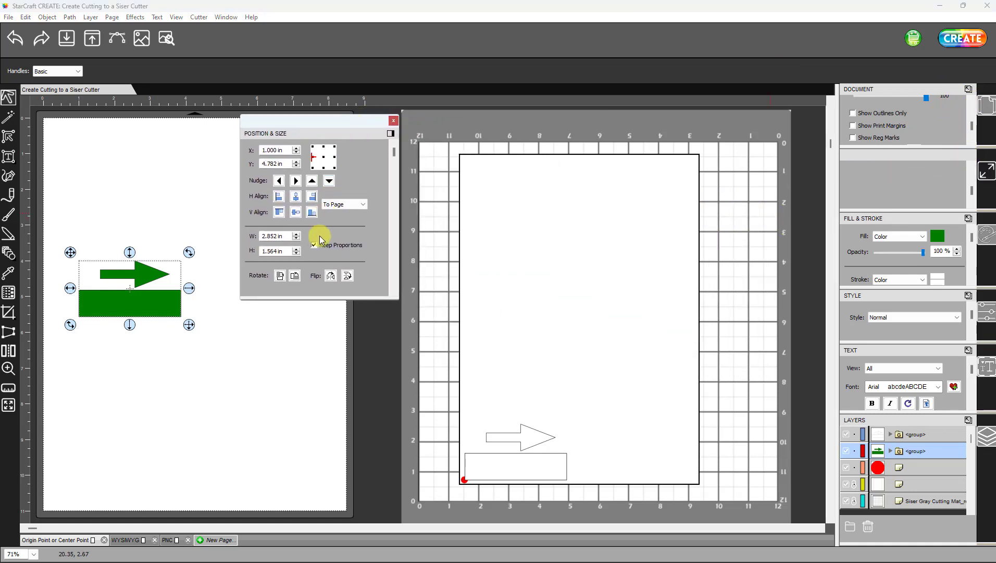
left_click(331, 275)
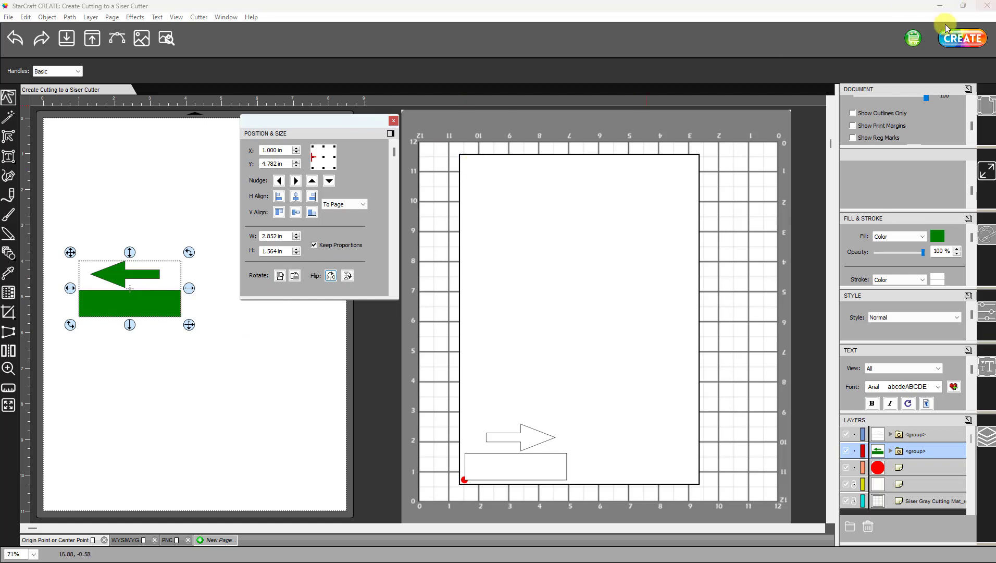
Set the cut mode to Origin Point in the cut settings to preview the flipped design, and close them without cutting.
left_click(969, 41)
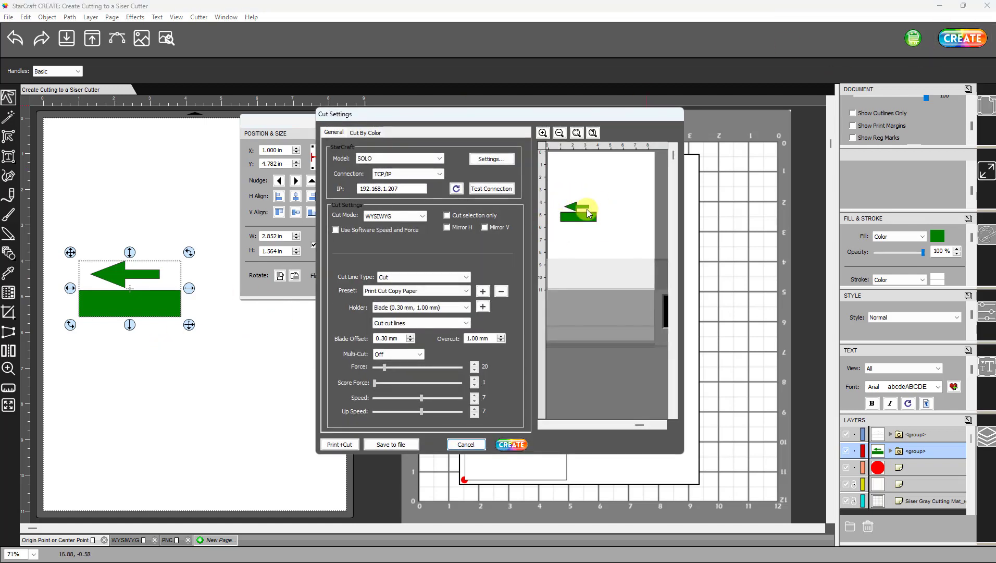
left_click(421, 218)
left_click(383, 231)
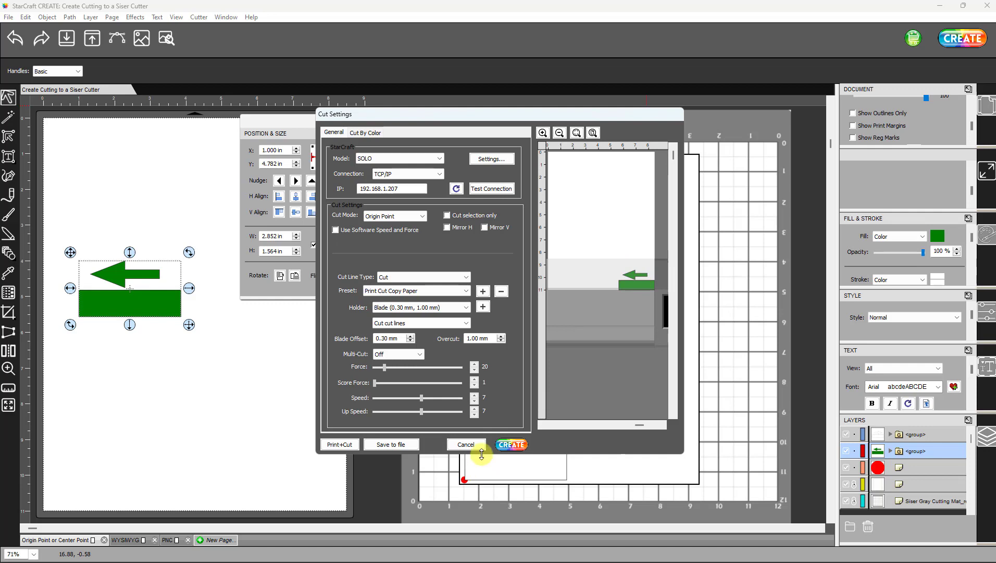
left_click(460, 444)
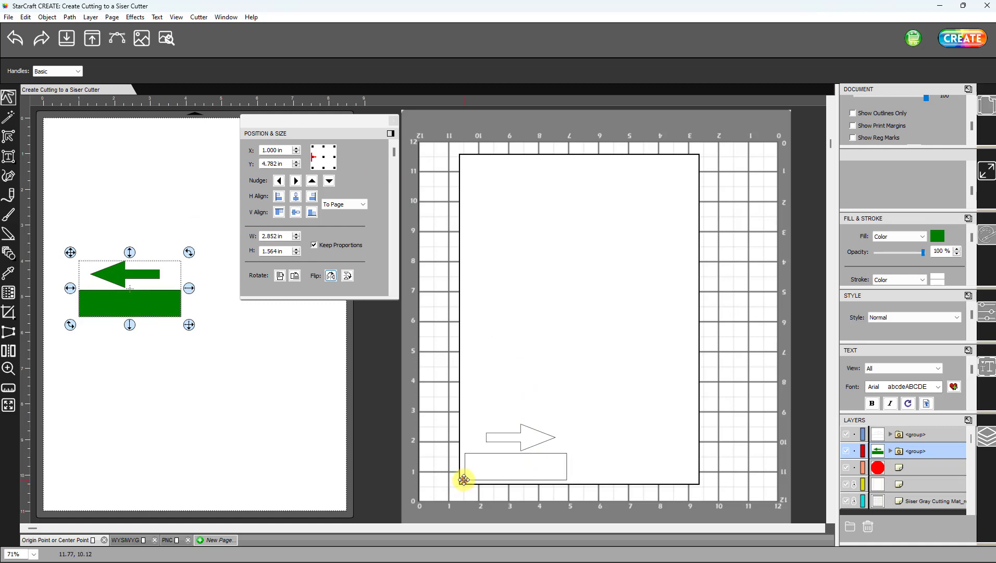
Move the red origin dot to the middle of the page on the mat and centre the outlined arrow and rectangle on it.
left_click_drag(463, 480, 585, 290)
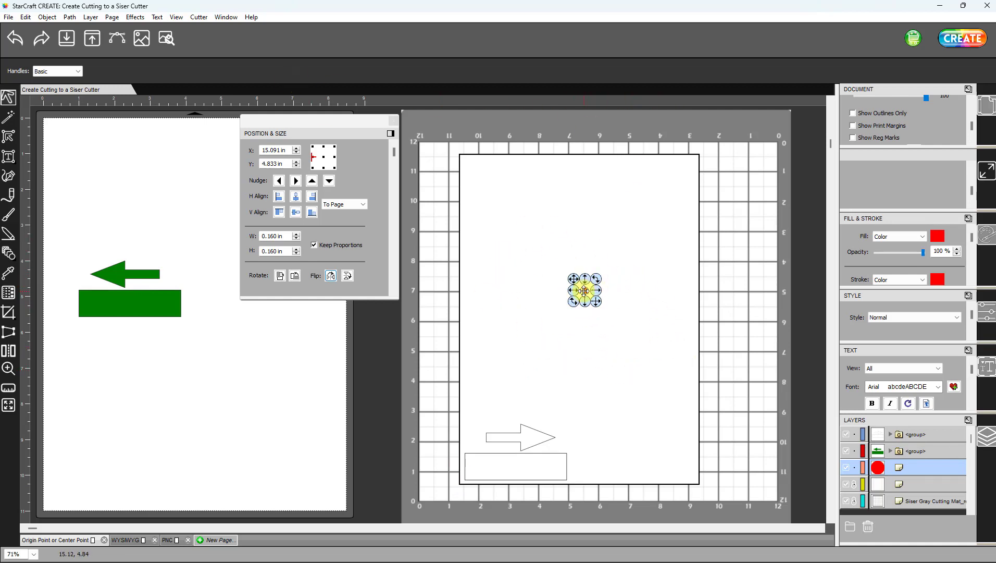
left_click_drag(586, 290, 584, 292)
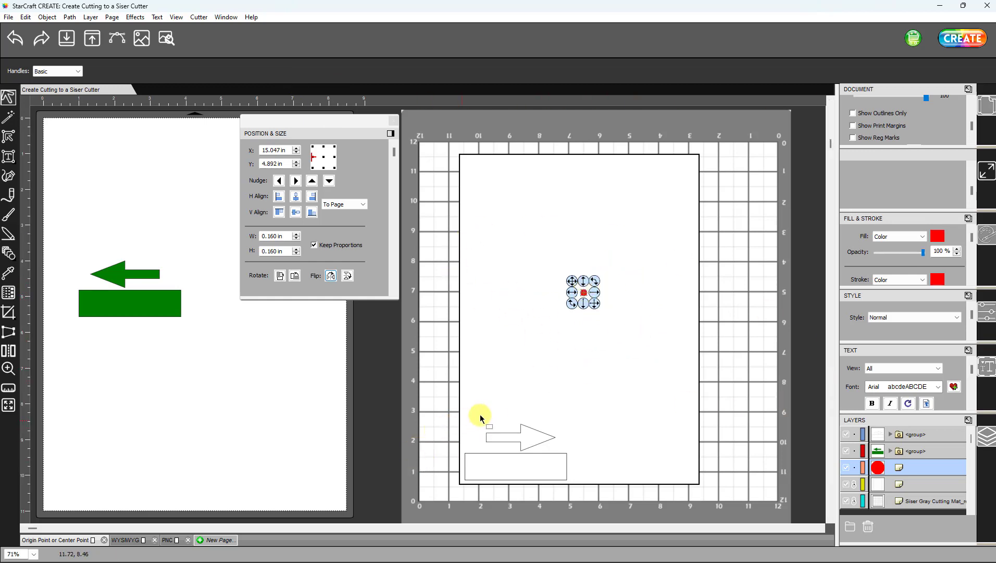
left_click_drag(470, 414, 586, 507)
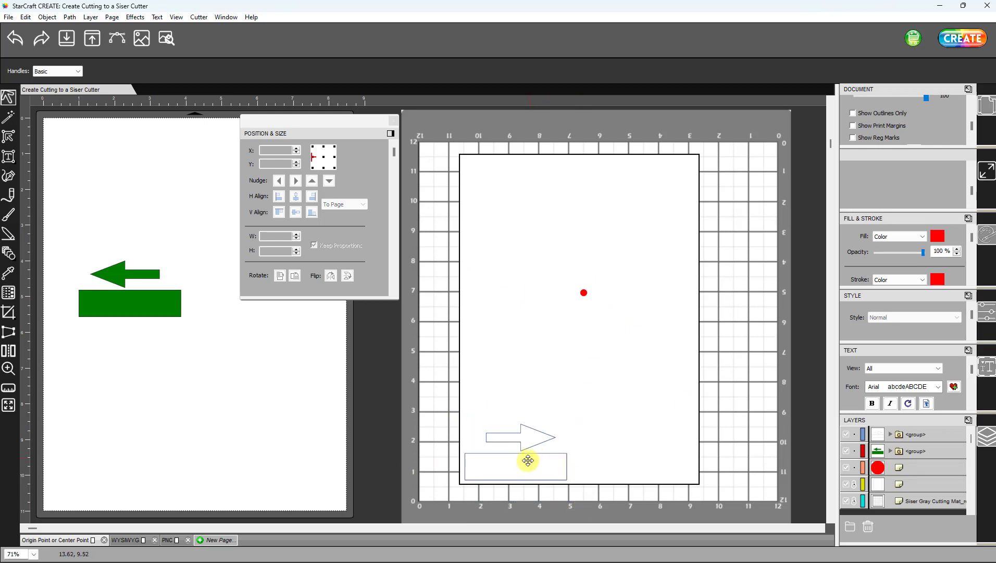
left_click(523, 458)
left_click_drag(523, 459, 592, 281)
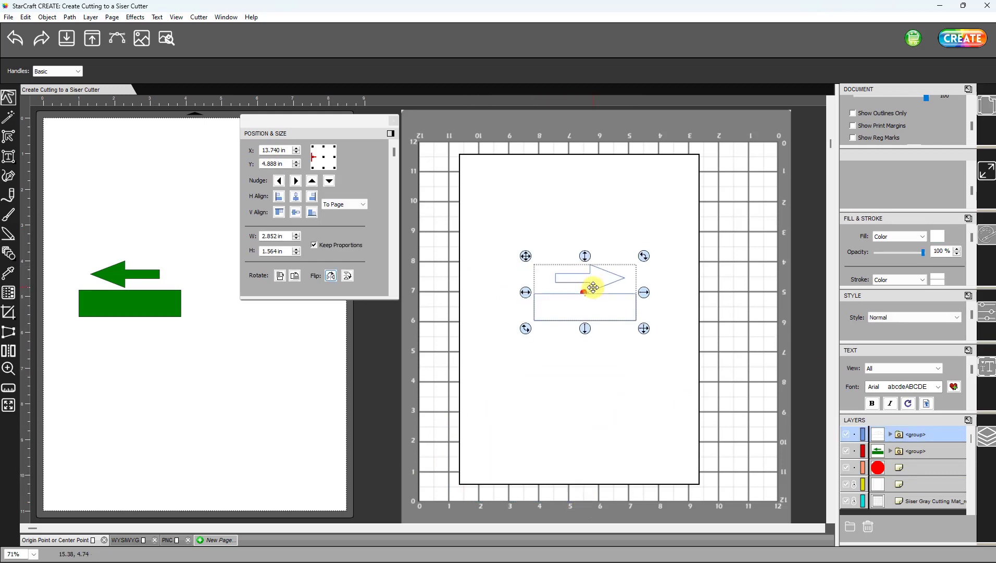
left_click(583, 291)
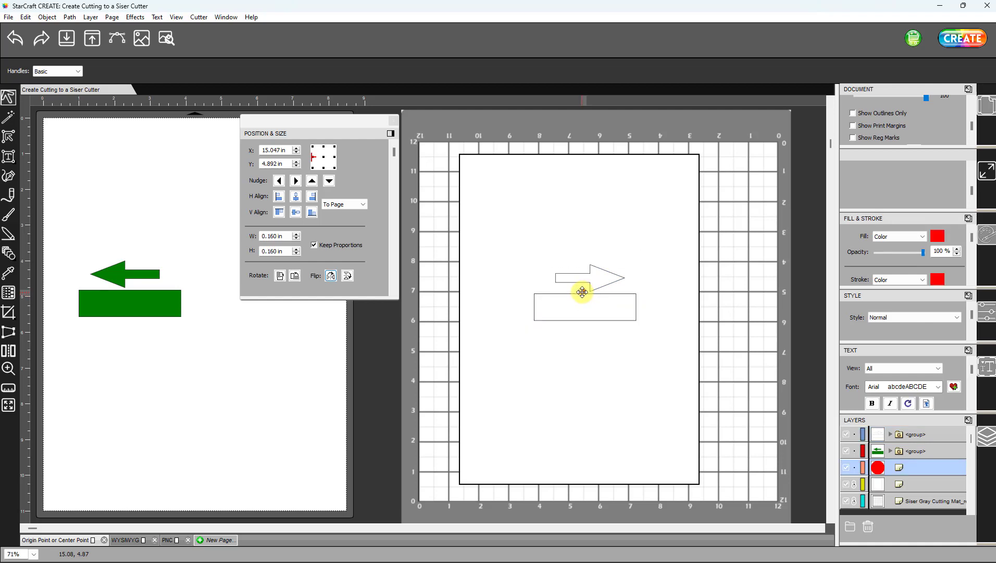
left_click(619, 367)
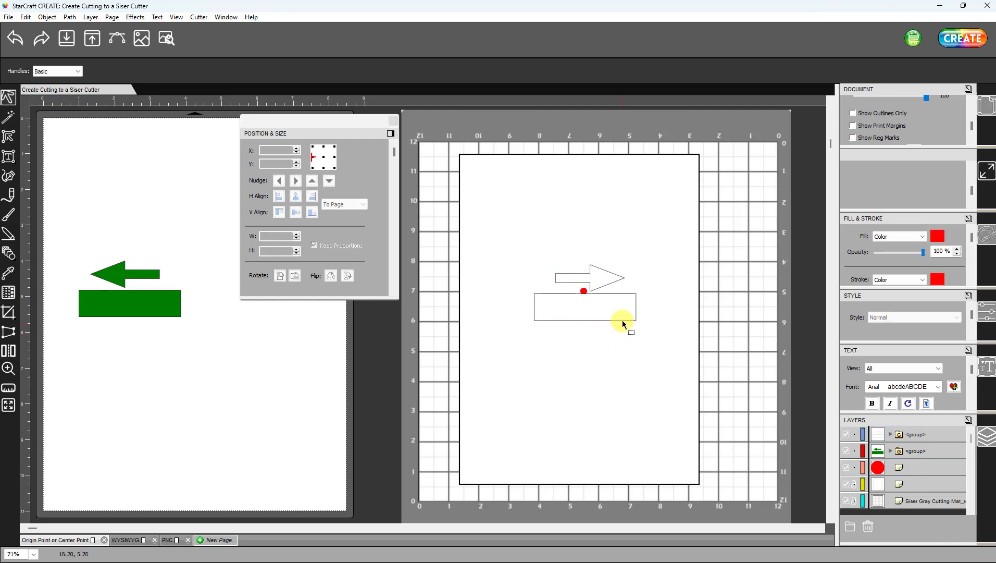
left_click(623, 318)
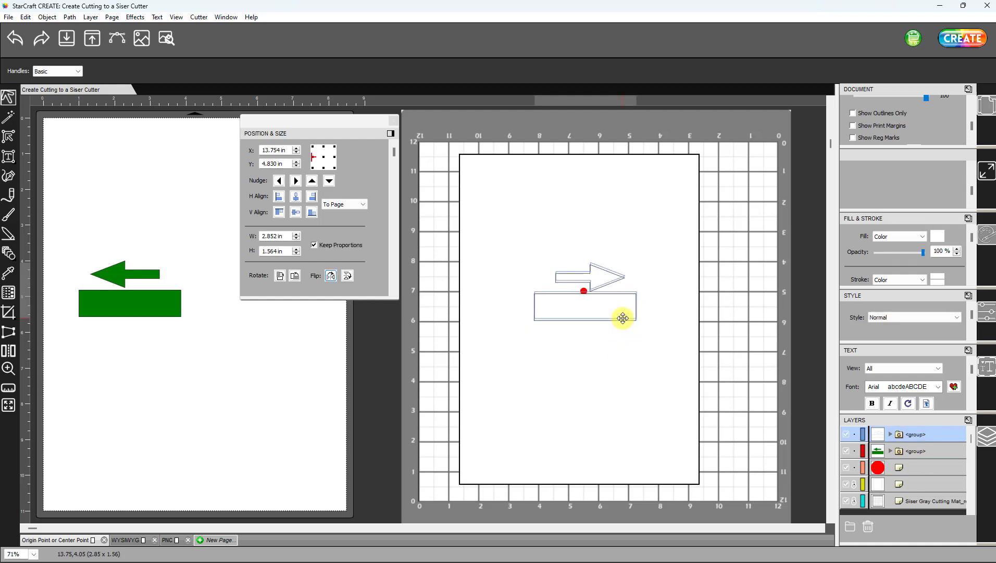
left_click(616, 350)
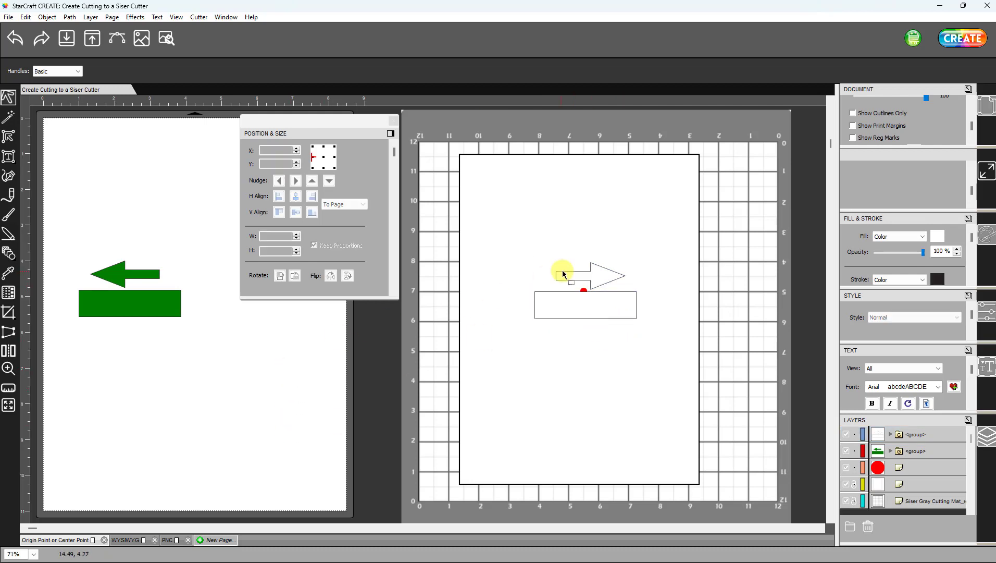
left_click(629, 294)
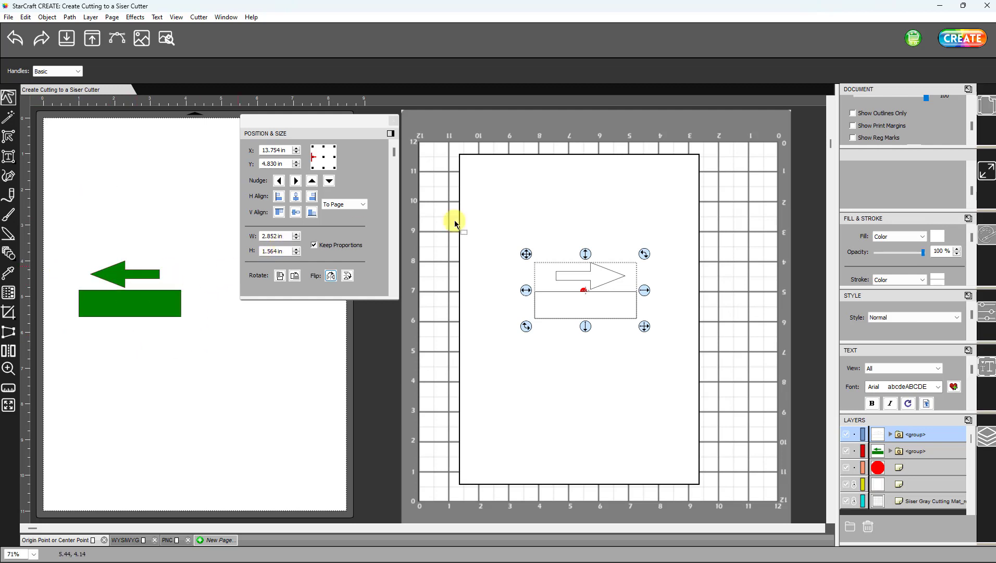
Switch to the WYSIWYG page and move the floating Position & Size window clear of the orange arrow.
mouse_move(131, 561)
left_click(129, 540)
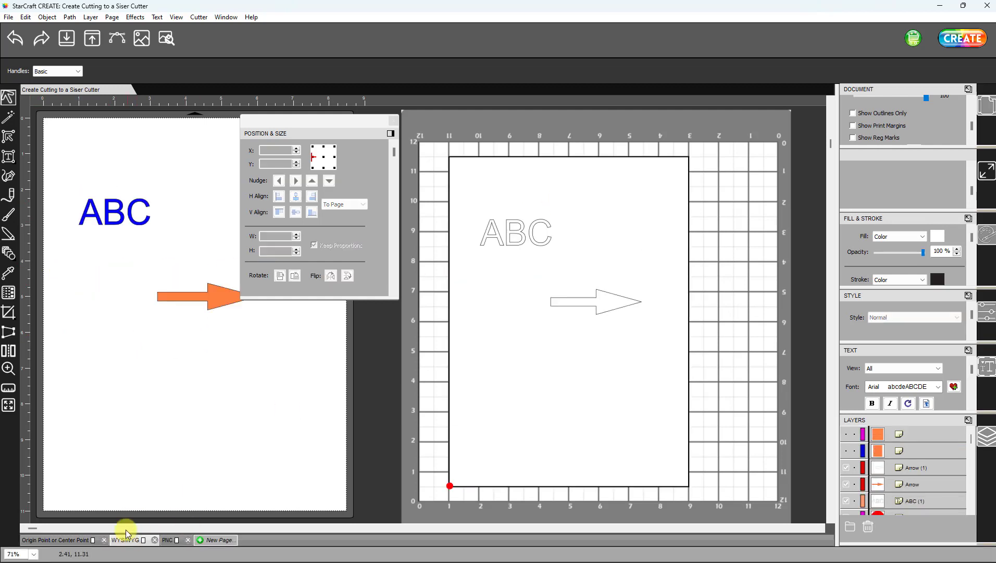
left_click_drag(319, 120, 326, 90)
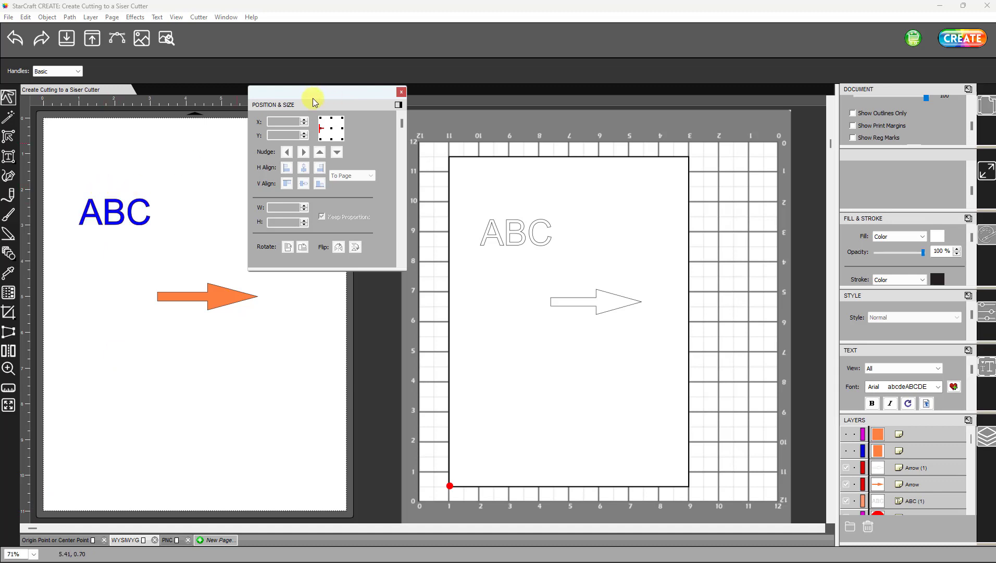
left_click_drag(313, 98, 355, 71)
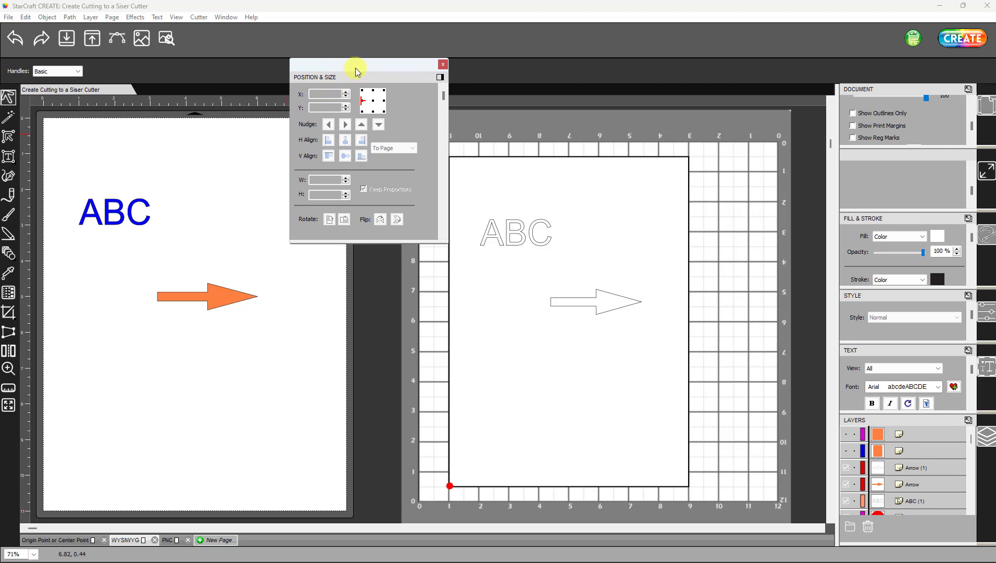
left_click_drag(356, 68, 375, 63)
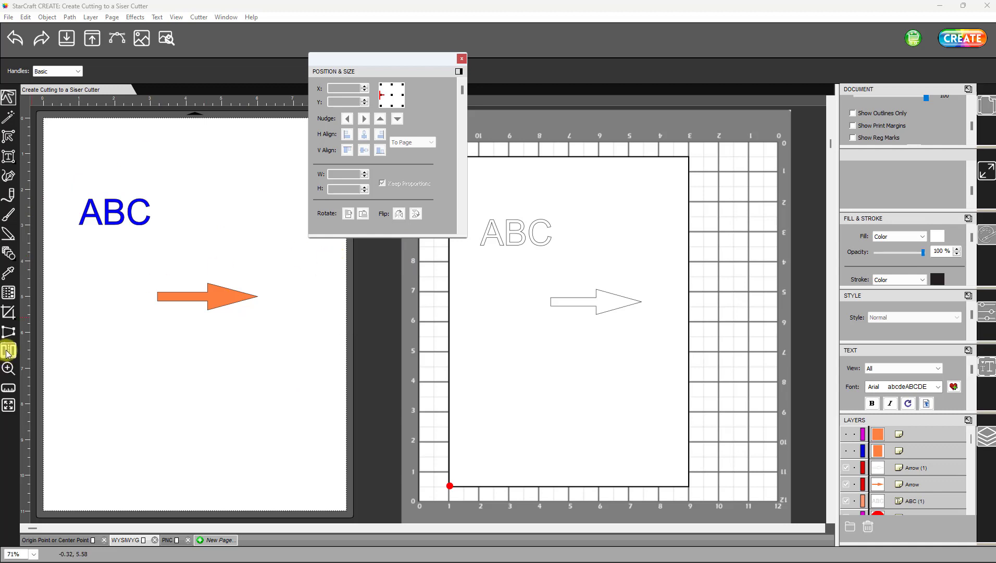
Draw two rectangles below the orange arrow, about 0.95 × 1.37 in near the page's left edge and 1.21 × 1.84 in near its right edge.
left_click(9, 253)
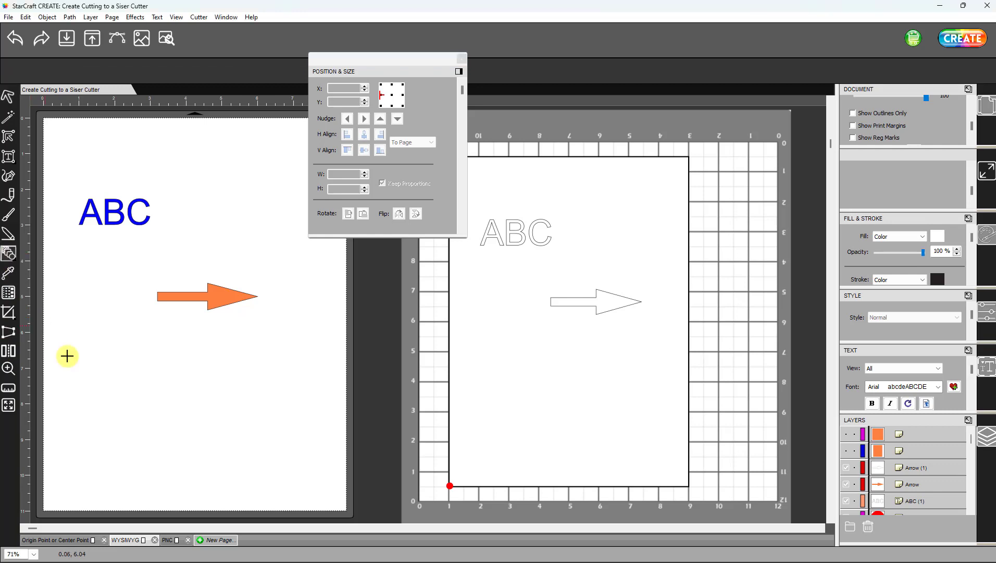
left_click_drag(62, 344, 96, 393)
left_click_drag(260, 354, 304, 419)
Align the larger rectangle to the page's right edge and the smaller one to its left edge.
left_click(9, 96)
left_click(379, 135)
left_click_drag(145, 452, 14, 319)
left_click(347, 134)
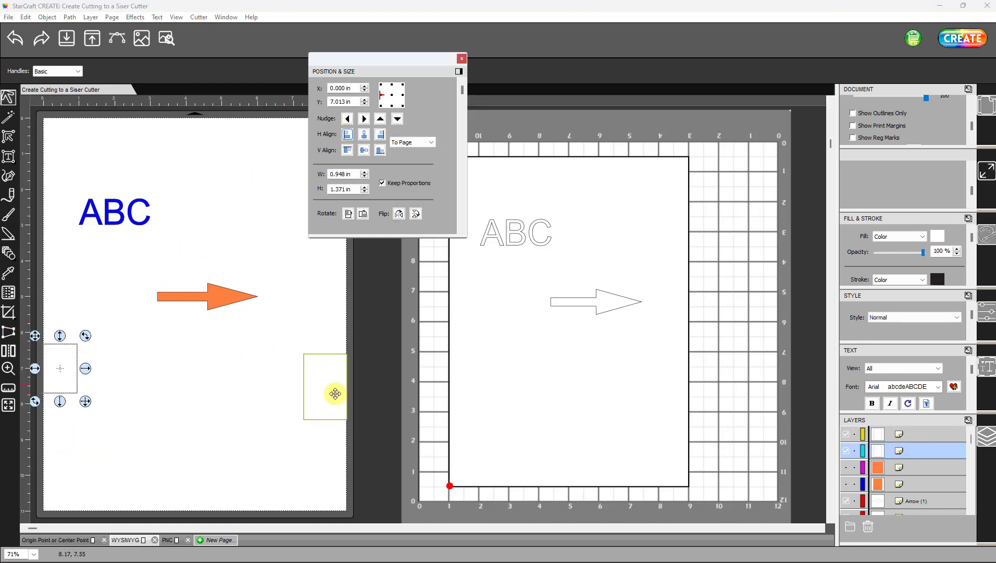
Select the ABC text, orange arrow and both edge rectangles together and flip them horizontally.
left_click_drag(400, 58, 438, 61)
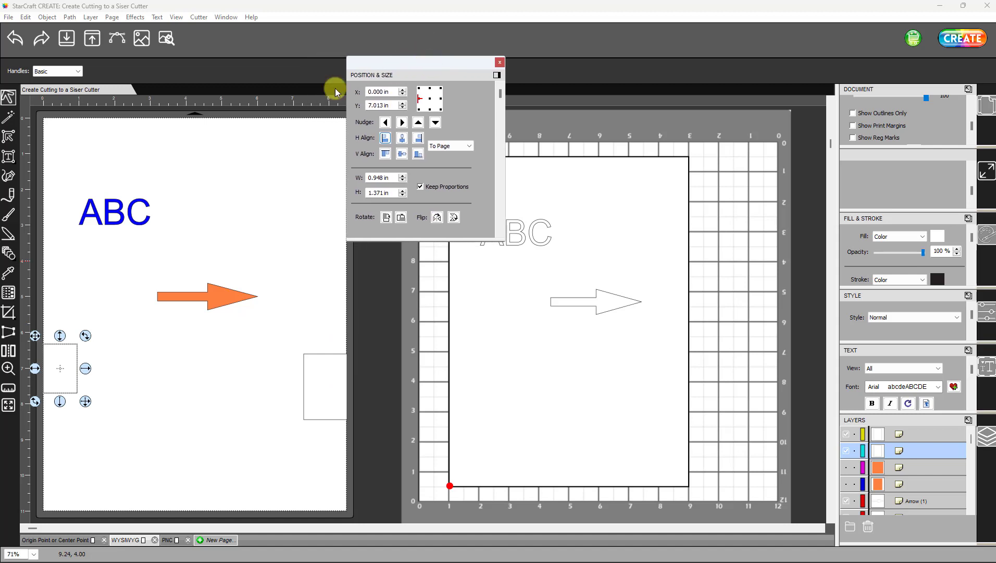
left_click(125, 115)
left_click_drag(37, 165, 378, 482)
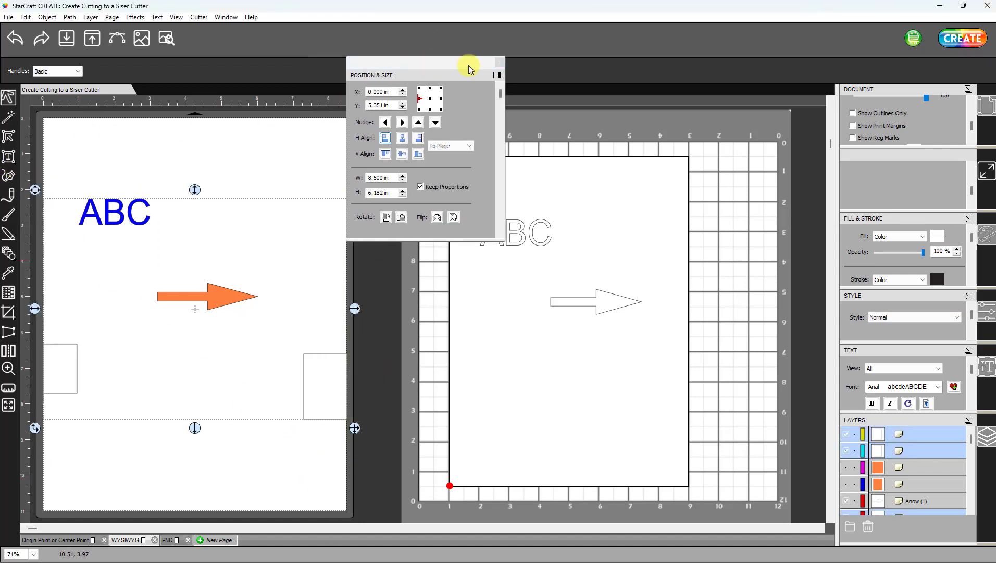
left_click(438, 217)
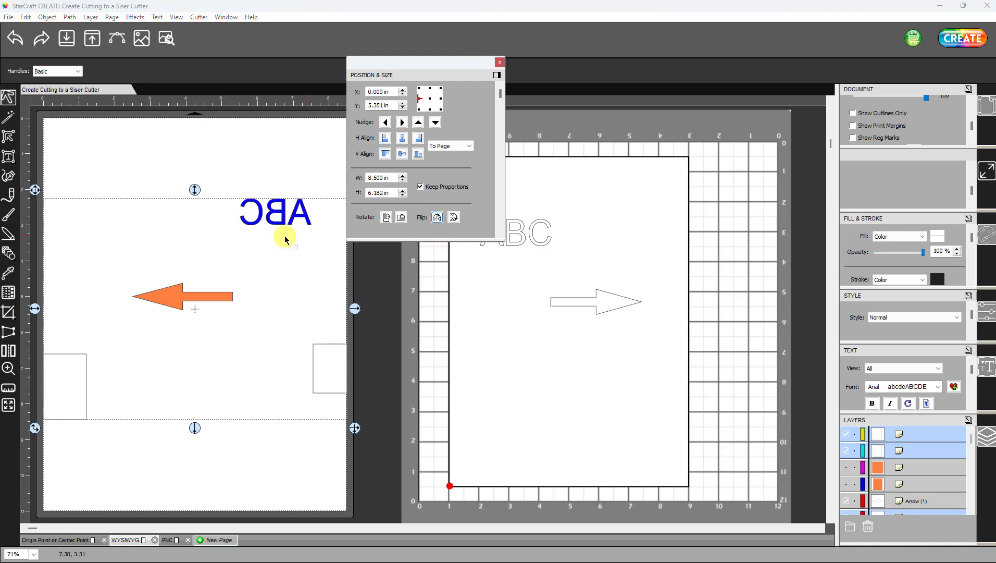
Delete the two helper rectangles at the page's left and right edges.
left_click(69, 358)
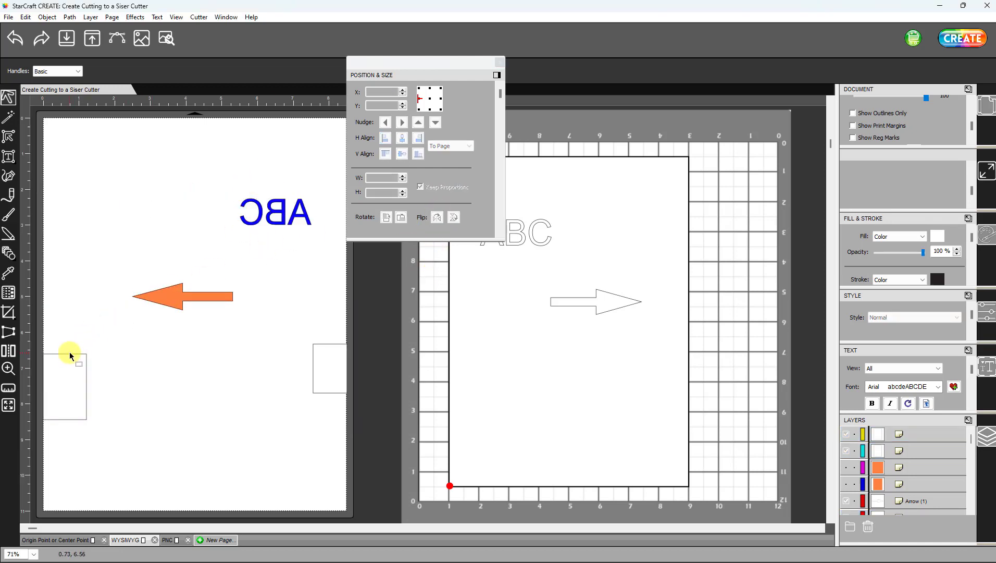
left_click(67, 355)
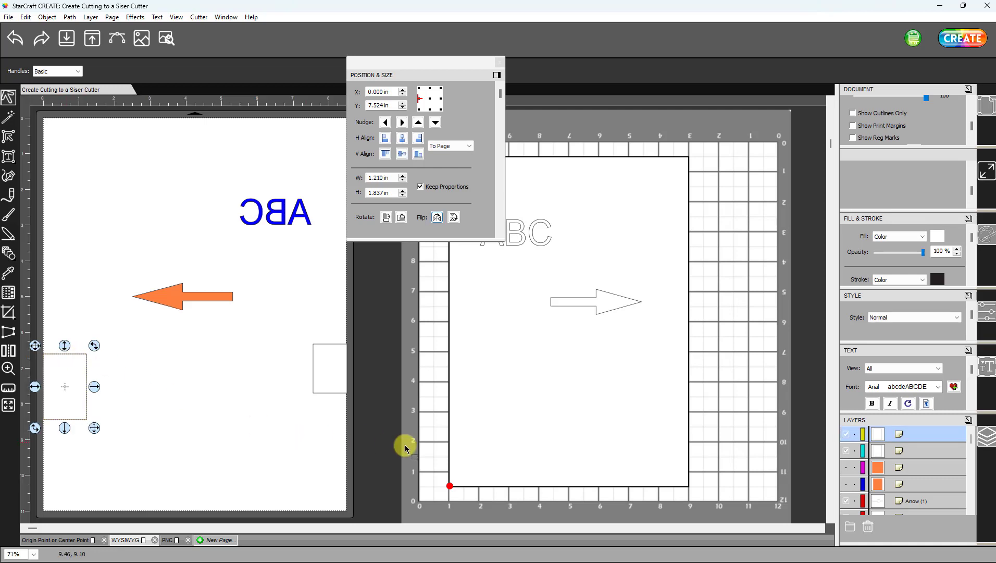
key("Delete")
left_click_drag(297, 332, 380, 432)
key("Delete")
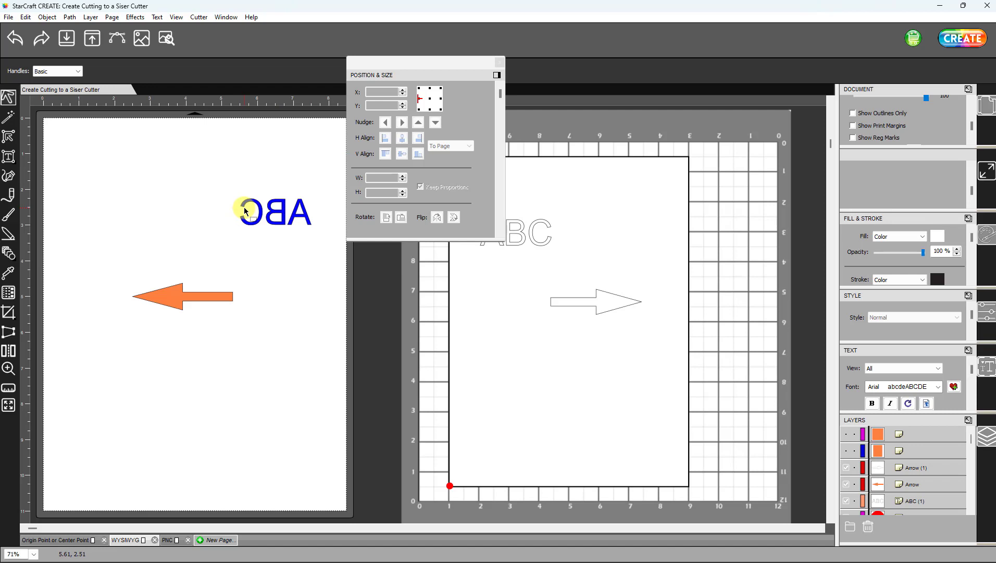
Set the cut mode to WYSIWYG for the mirrored text and arrow, and close the cut settings without cutting.
left_click(943, 36)
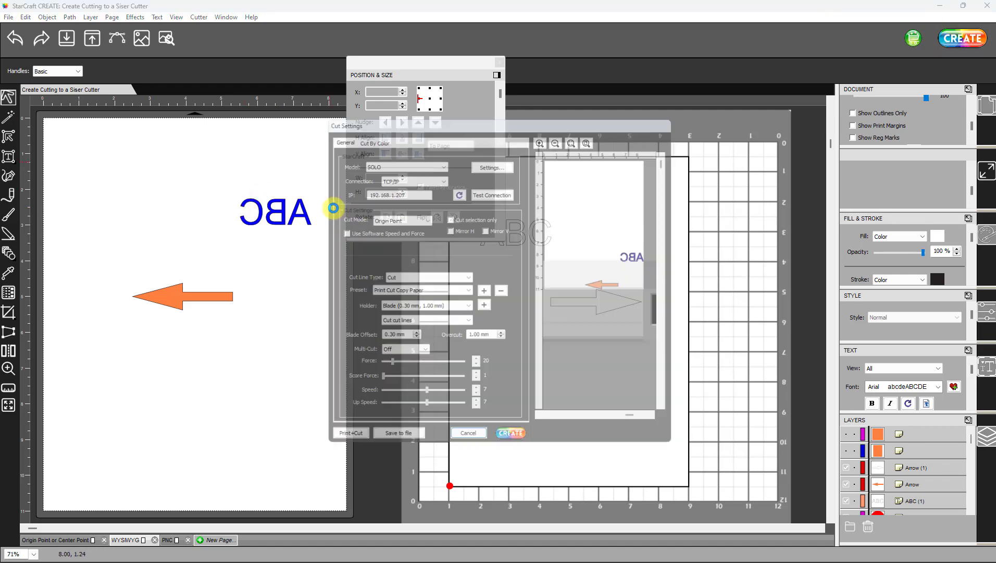
left_click(420, 216)
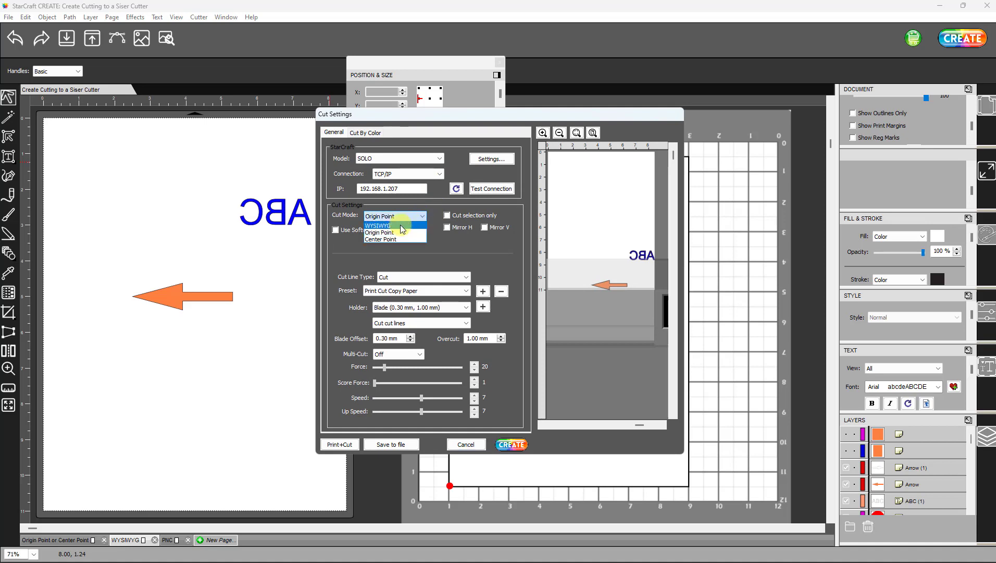
left_click(401, 225)
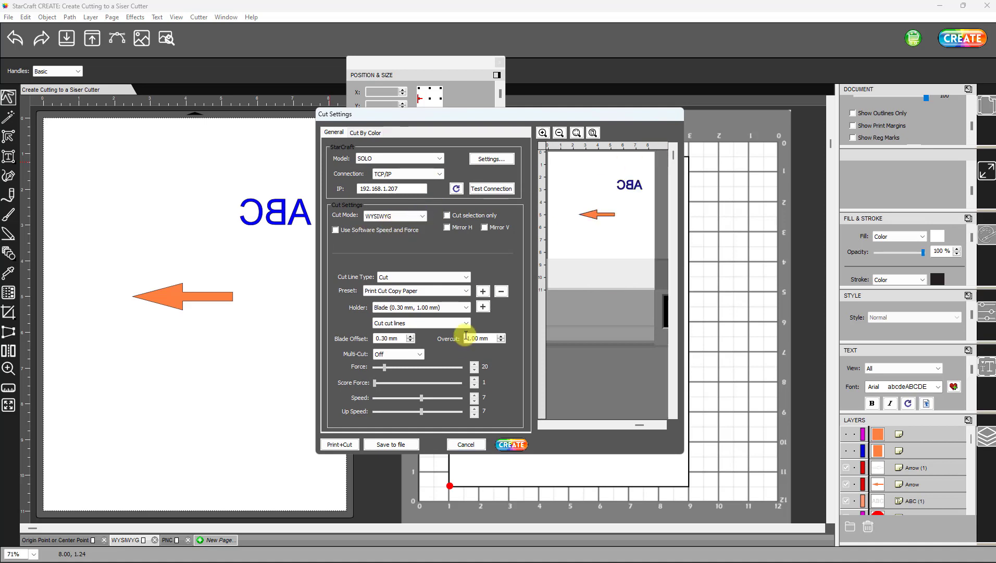
left_click(465, 445)
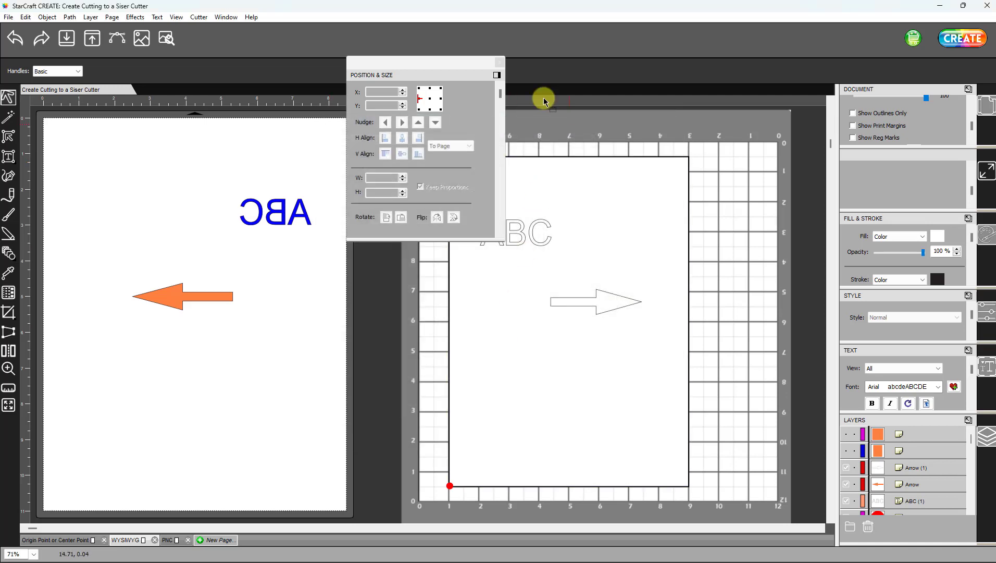
Move the floating Position & Size window off the mat drawing and switch to the PNC page.
left_click_drag(429, 59, 339, 28)
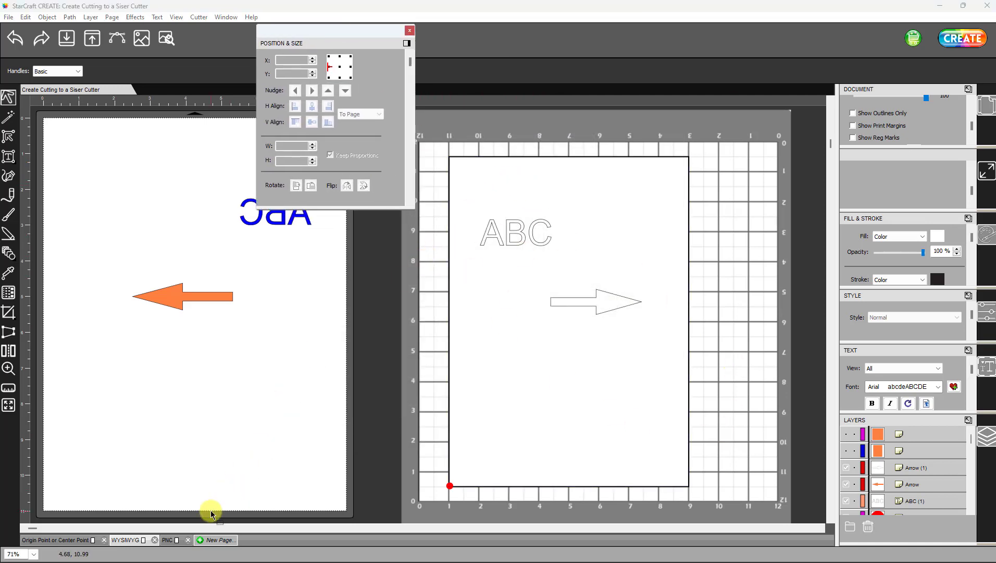
left_click(168, 541)
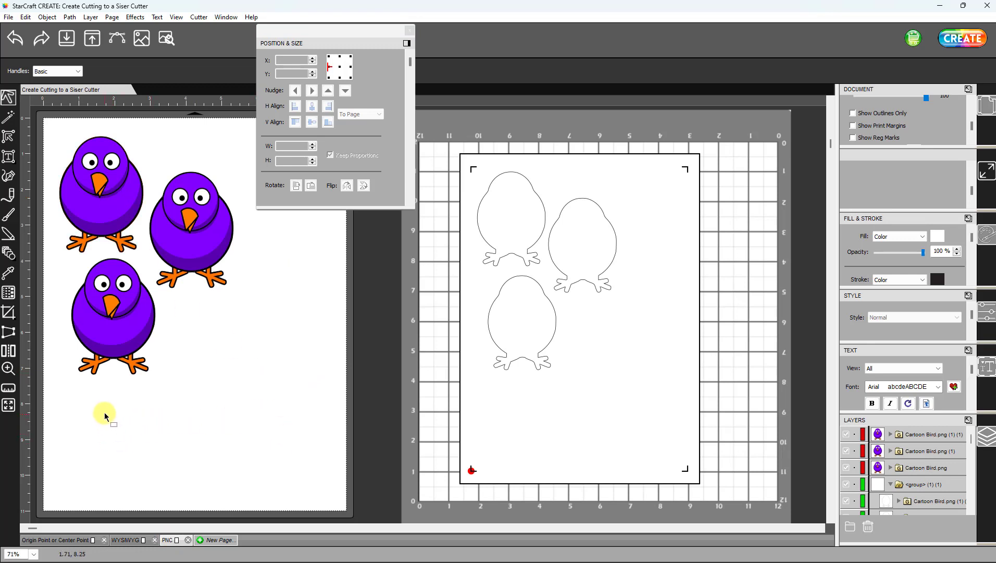
Move the floating Position & Size window clear of the birds and turn on registration marks and print margins for the page.
left_click_drag(307, 30, 356, 38)
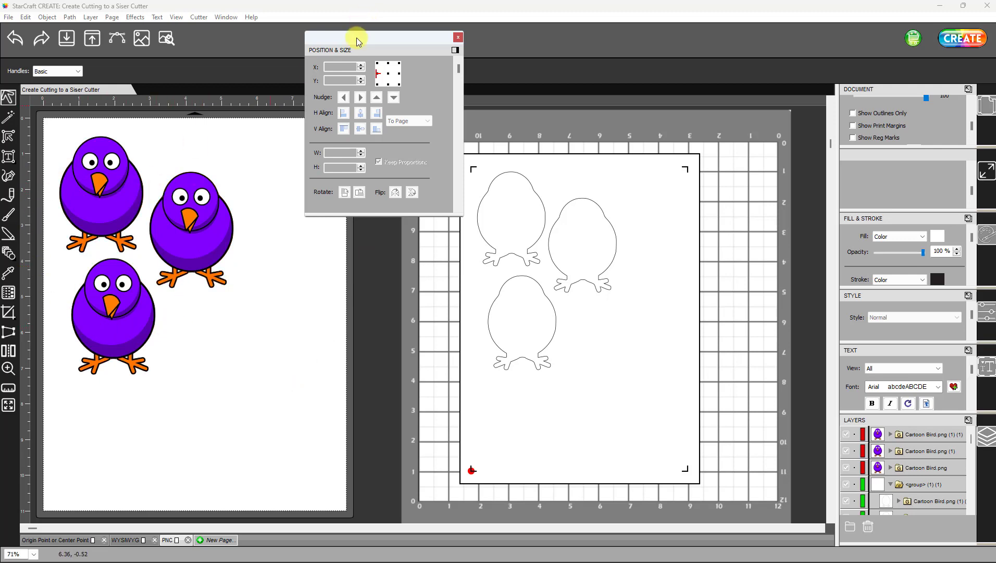
left_click_drag(357, 38, 396, 38)
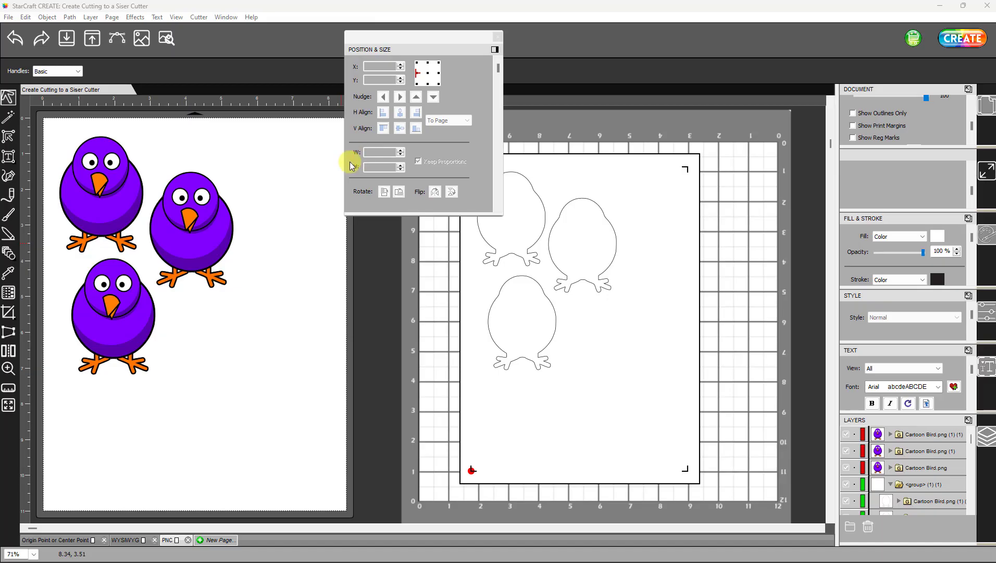
left_click(853, 138)
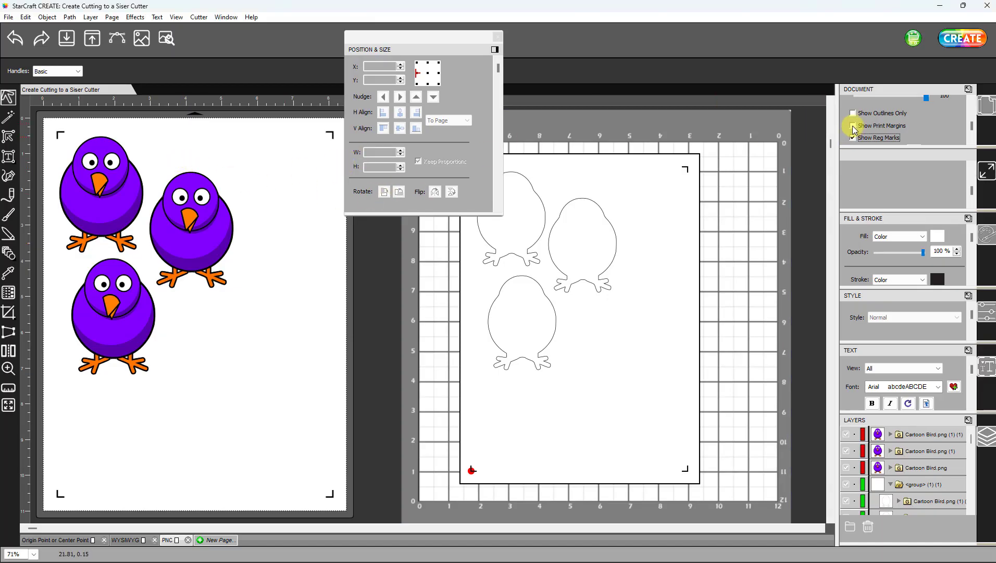
left_click(853, 125)
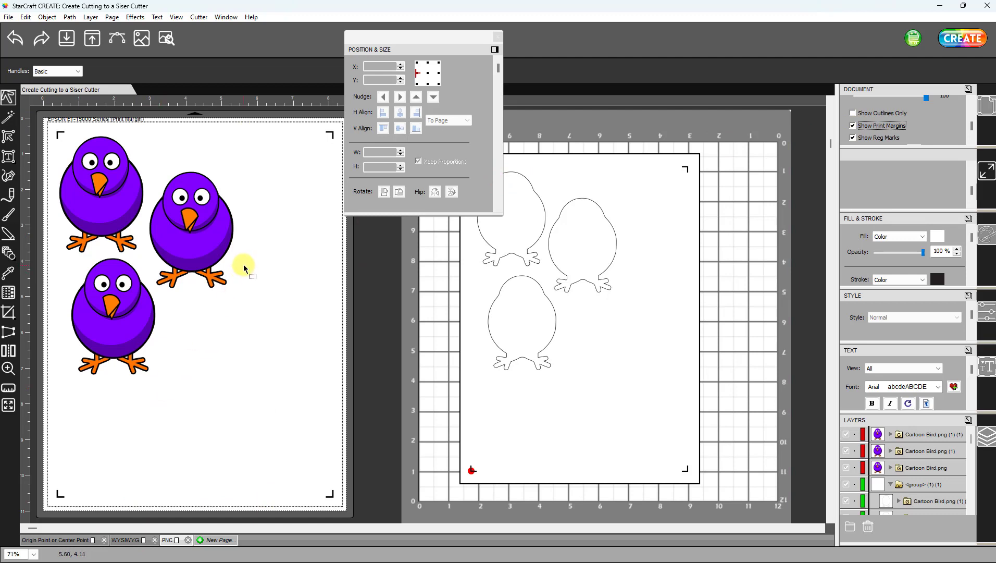
Draw two helper rectangles below the birds, about 0.96 × 1.11 in on the left and about 0.69 × 1.15 in on the right.
left_click(8, 254)
left_click(41, 251)
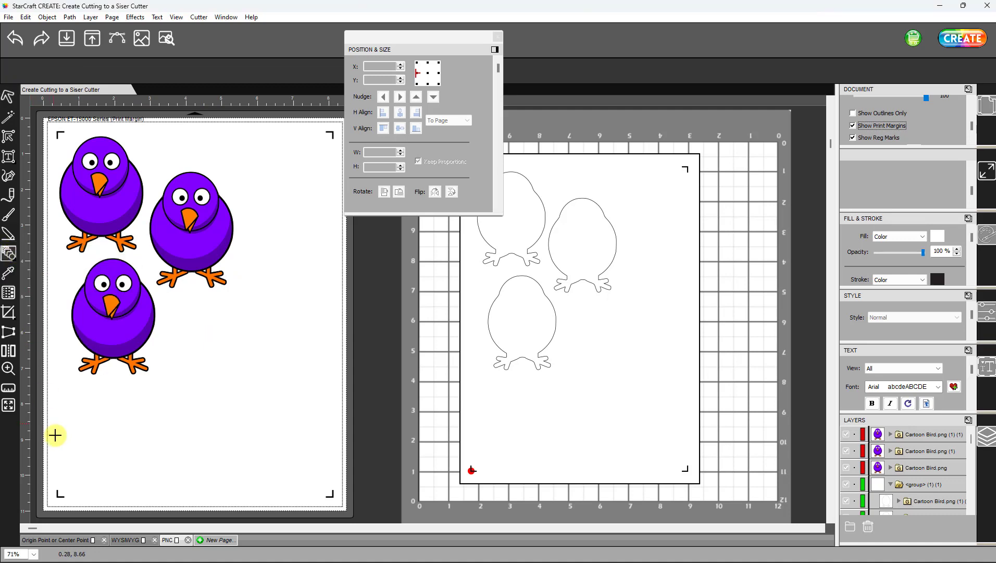
left_click_drag(73, 406, 107, 445)
left_click_drag(289, 405, 314, 446)
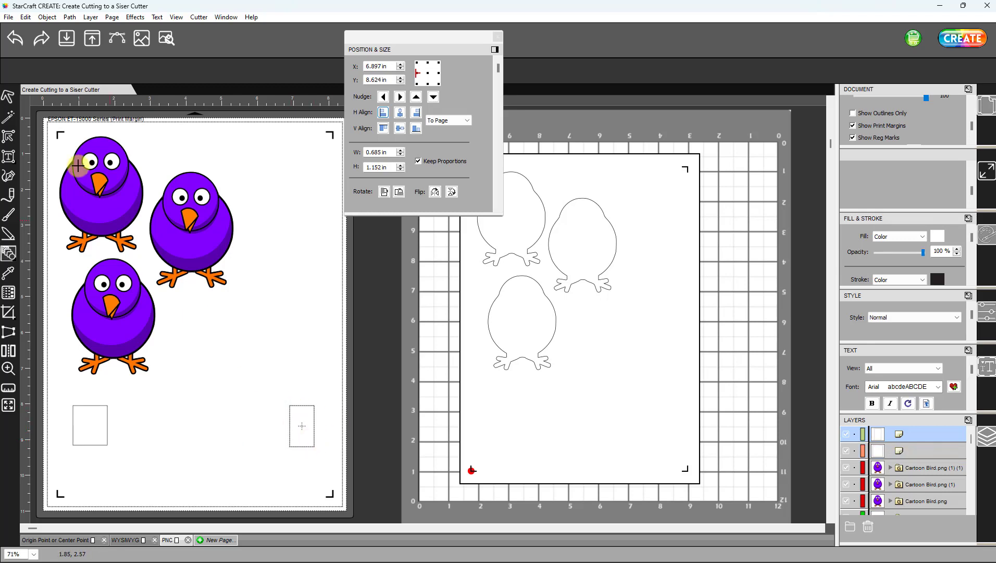
Align the right helper rectangle to the page's right edge and the left one to the page's left edge.
left_click(8, 97)
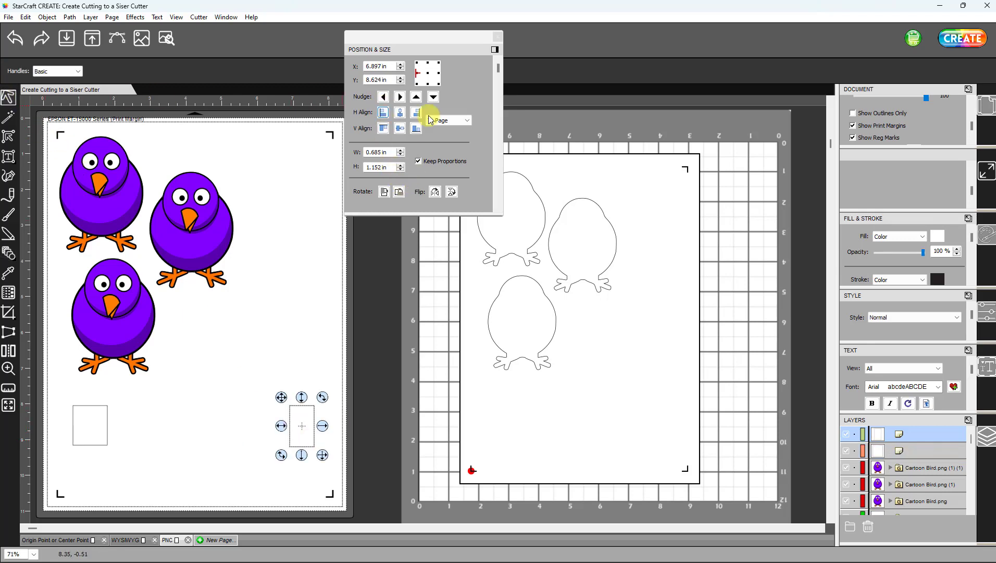
left_click(417, 113)
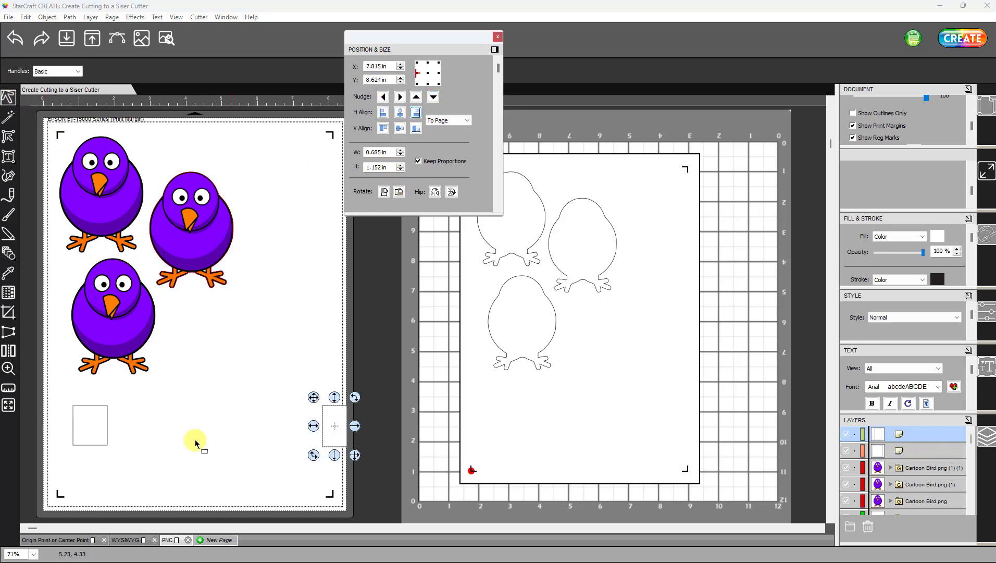
left_click_drag(183, 473, 22, 380)
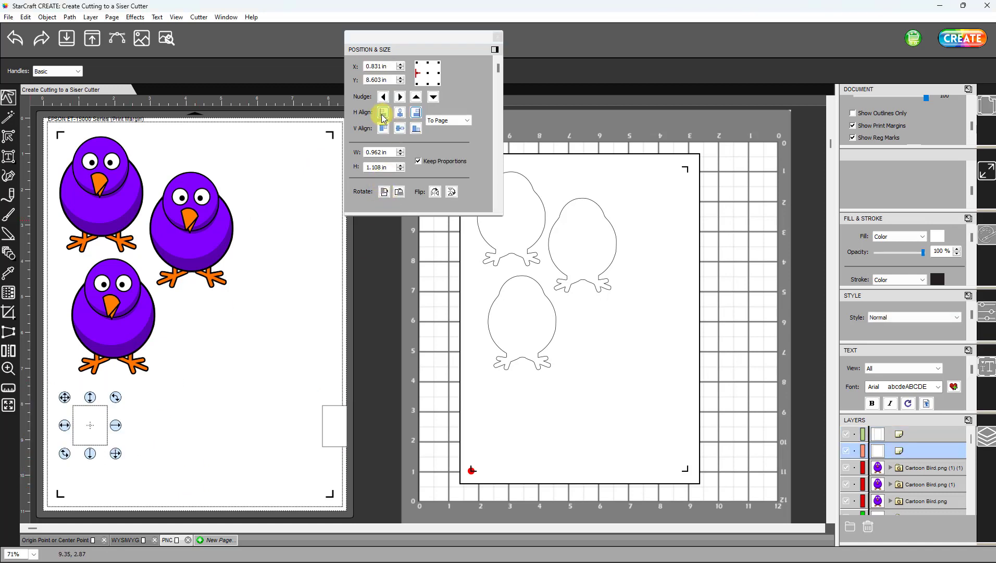
left_click(383, 114)
left_click(311, 344)
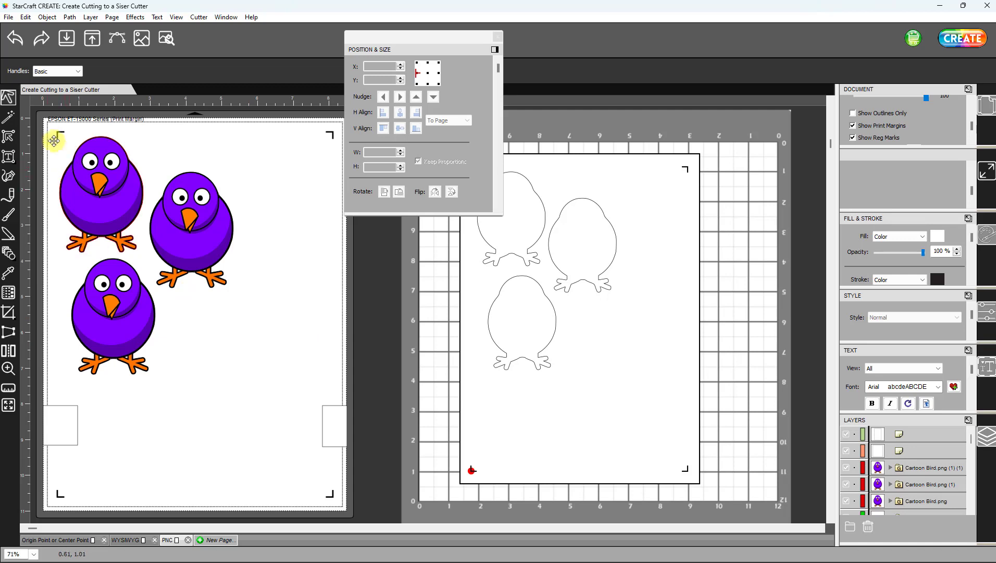
Flip the three birds and both edge rectangles together horizontally, and flip them back again.
left_click_drag(32, 123, 369, 503)
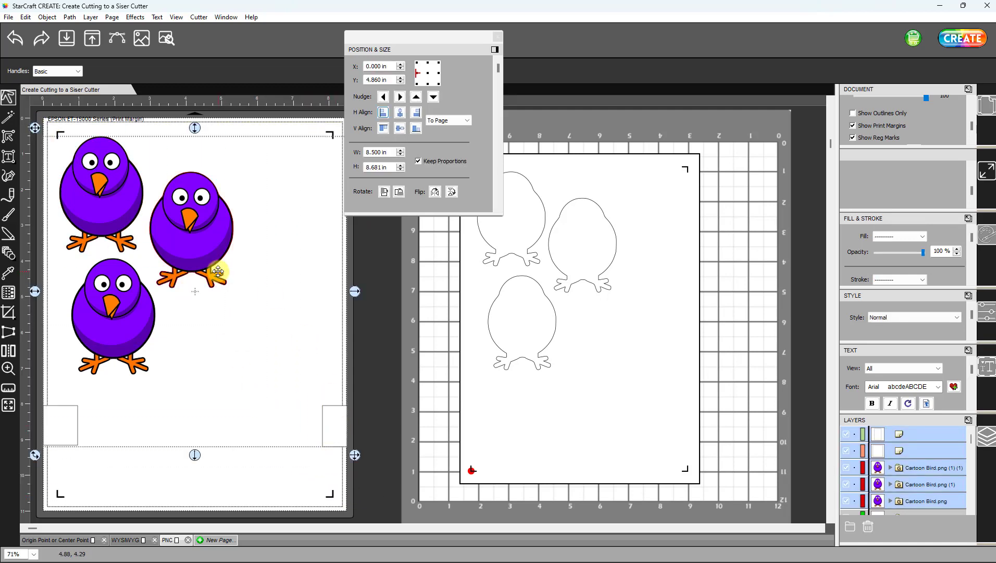
left_click(436, 192)
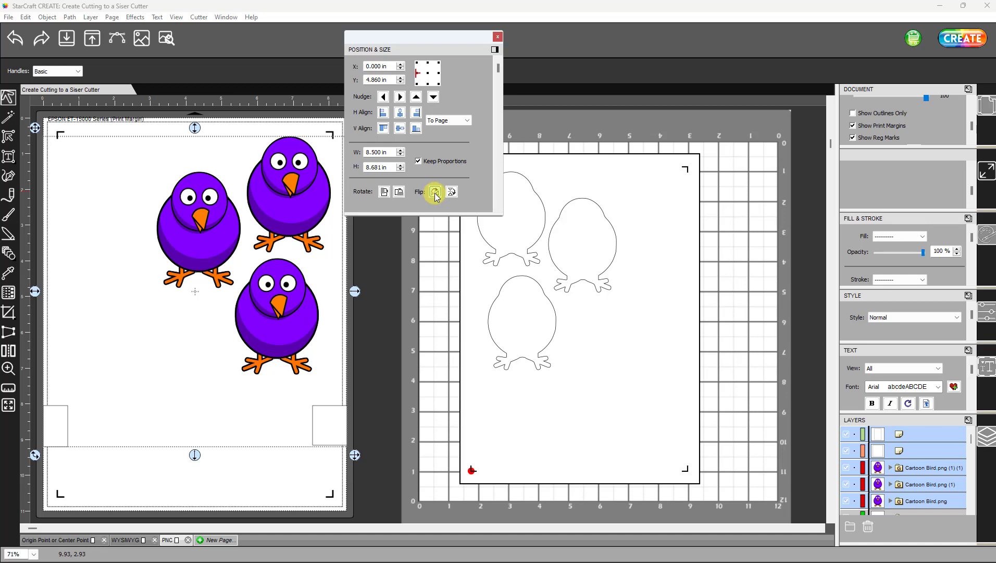
left_click(436, 192)
Delete the two helper rectangles at the page edges below the birds.
left_click(373, 417)
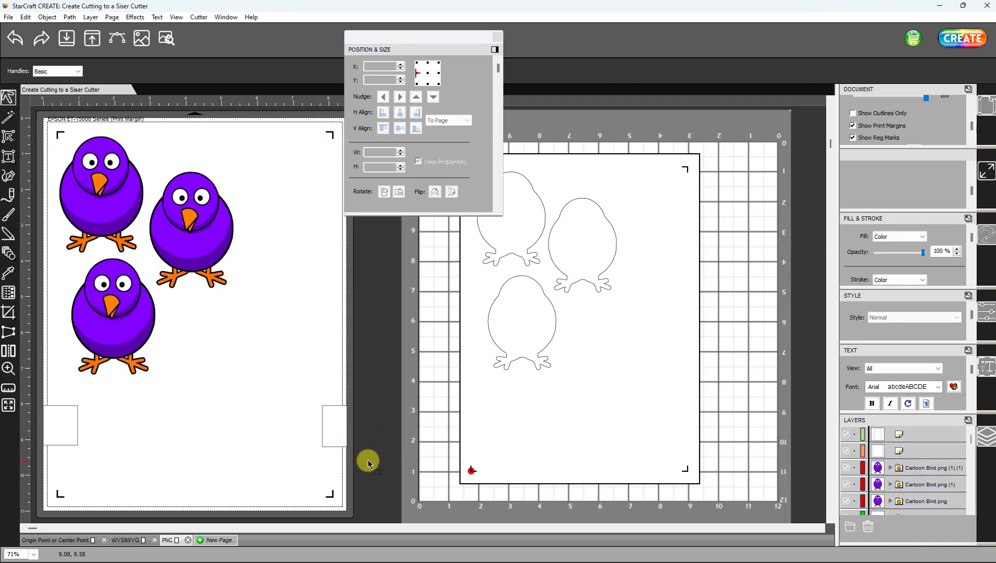
left_click_drag(368, 464, 40, 389)
key("Delete")
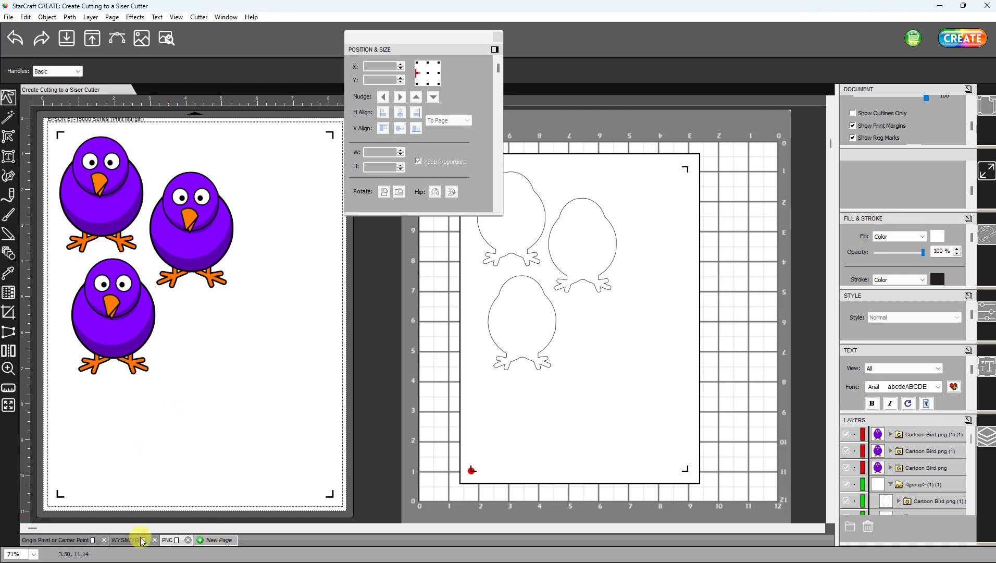
Select the three purple birds and combine them into one group.
left_click_drag(382, 460, 6, 114)
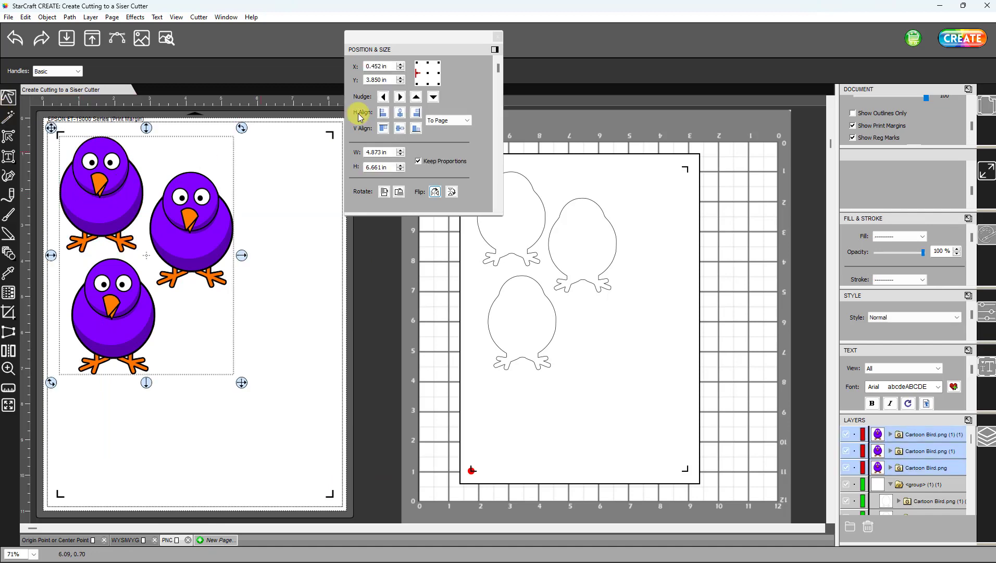
right_click(278, 198)
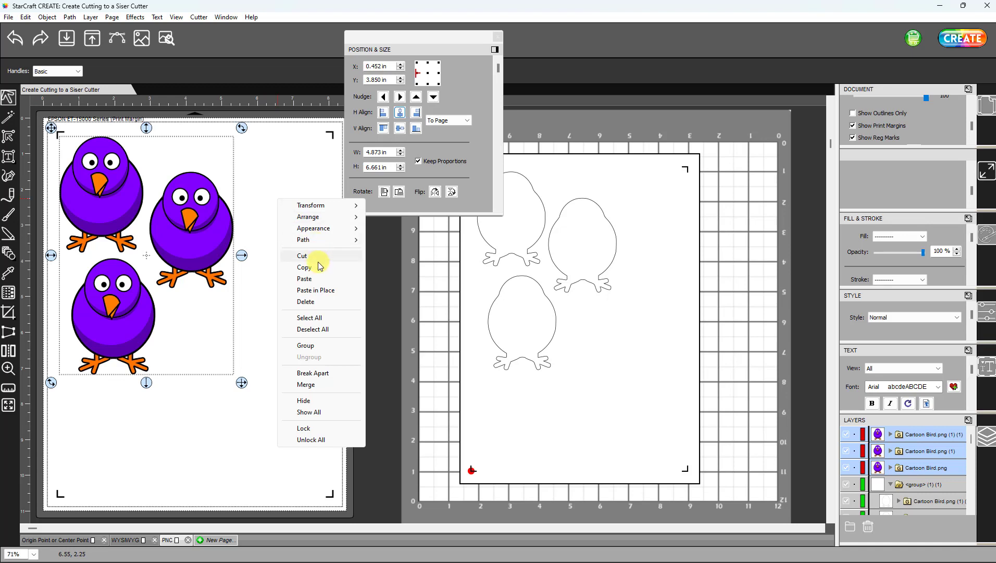
left_click(306, 345)
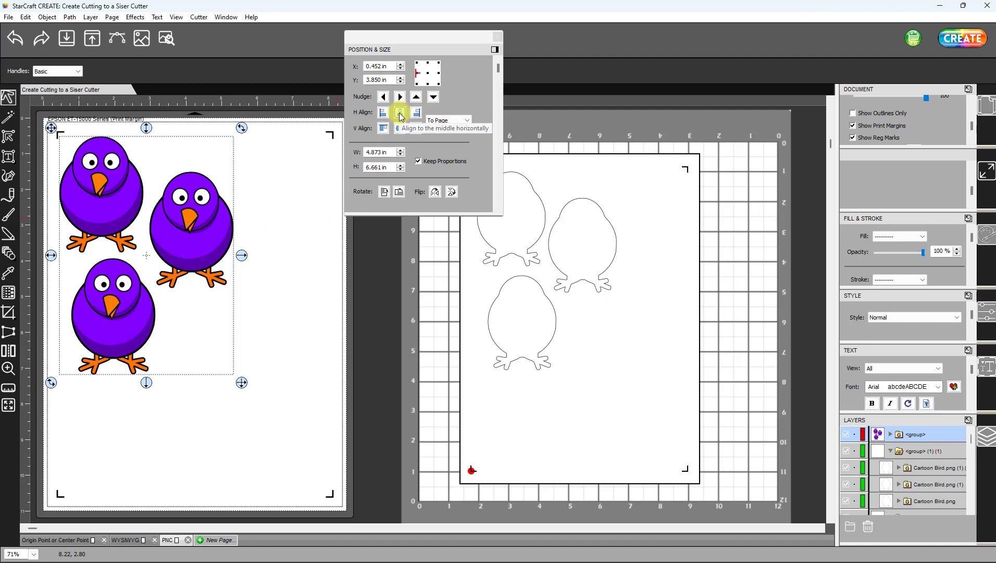
Center the bird group horizontally on the page and flip it horizontally.
left_click(400, 114)
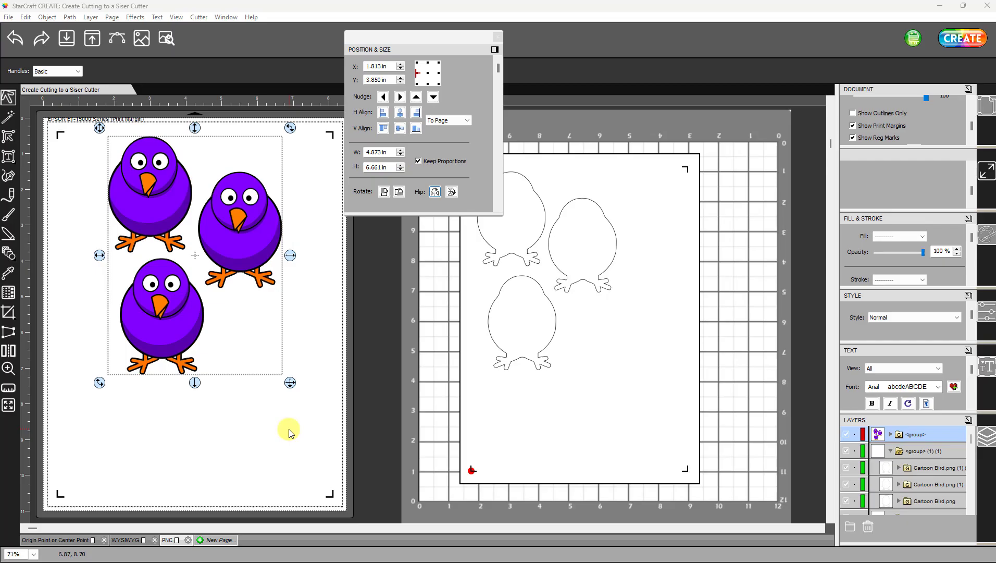
left_click(435, 193)
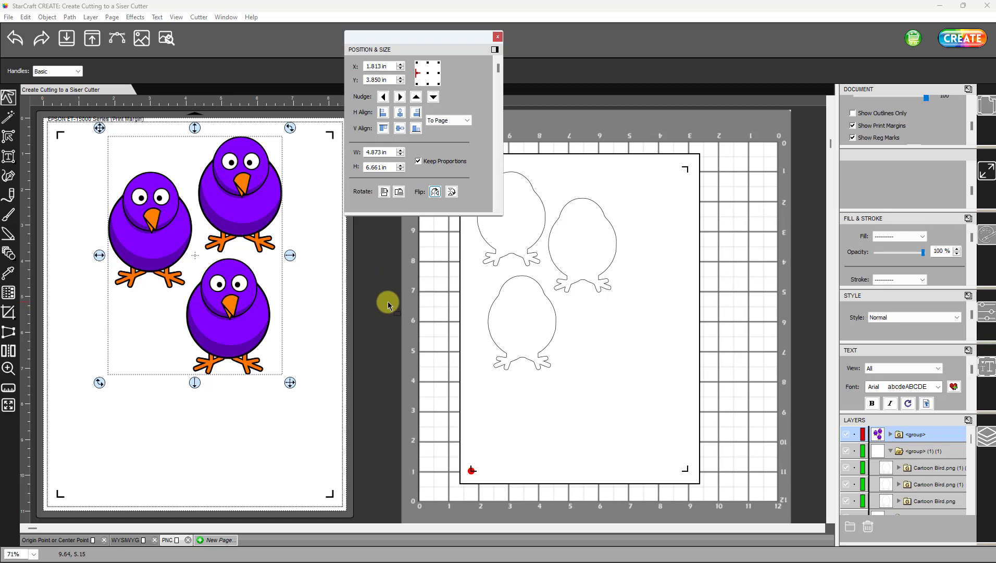
Move the Position & Size window off the mat drawing and shift the grouped bird cut outlines slightly to the right.
left_click_drag(414, 37, 338, 31)
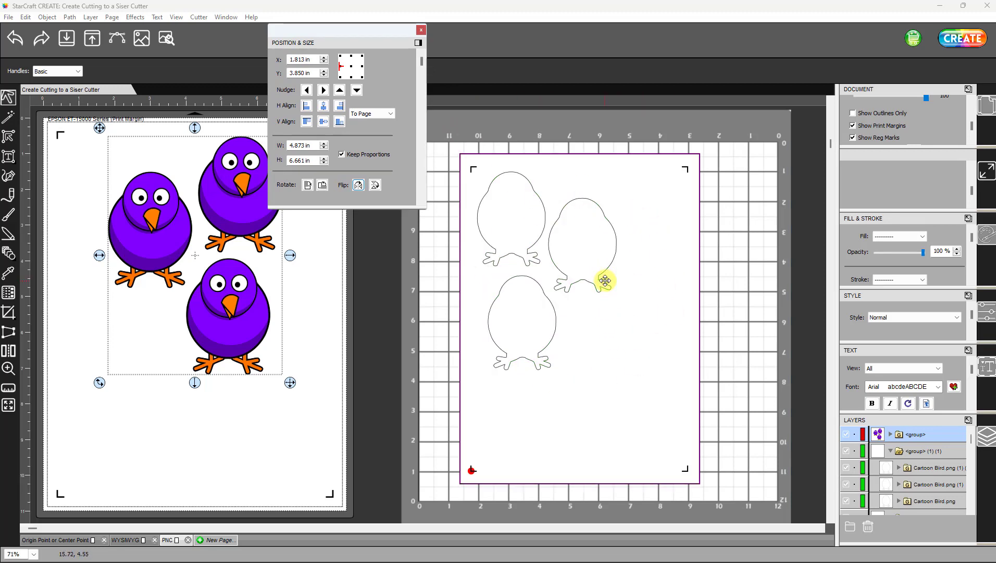
left_click_drag(604, 275, 641, 279)
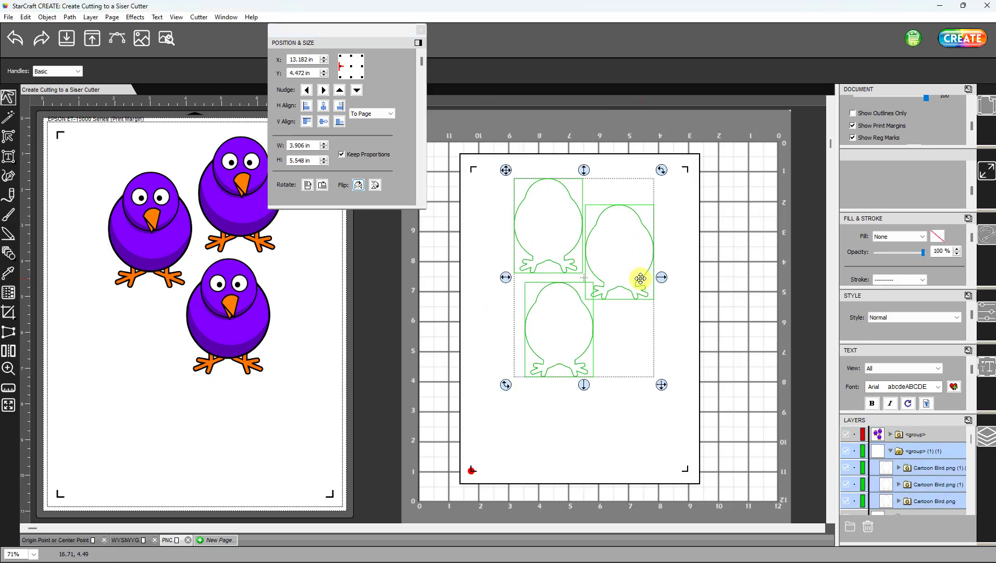